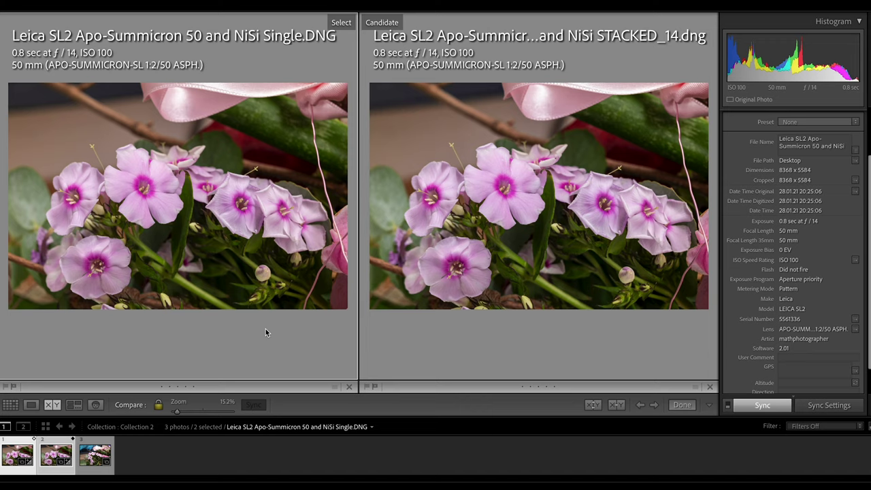
Compare the centre of the largest pink flower at 100% between the single 50 mm shot and the STACKED_14 version
left_click(466, 350)
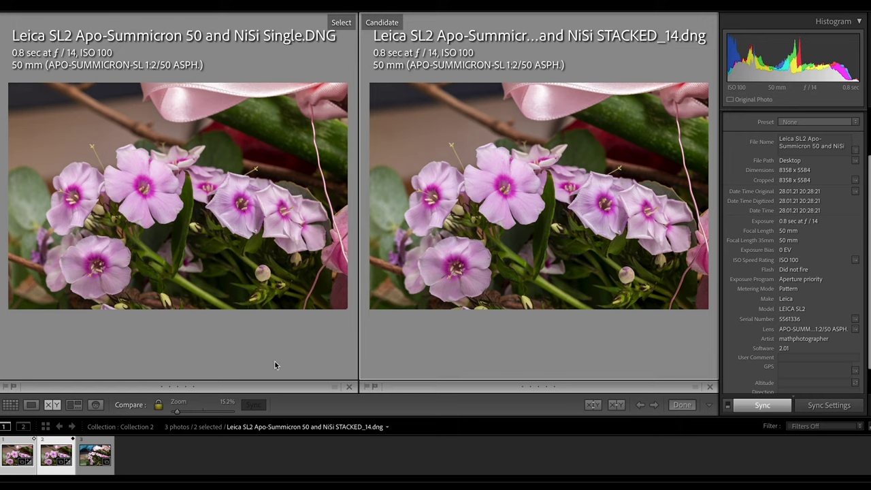
left_click(146, 189)
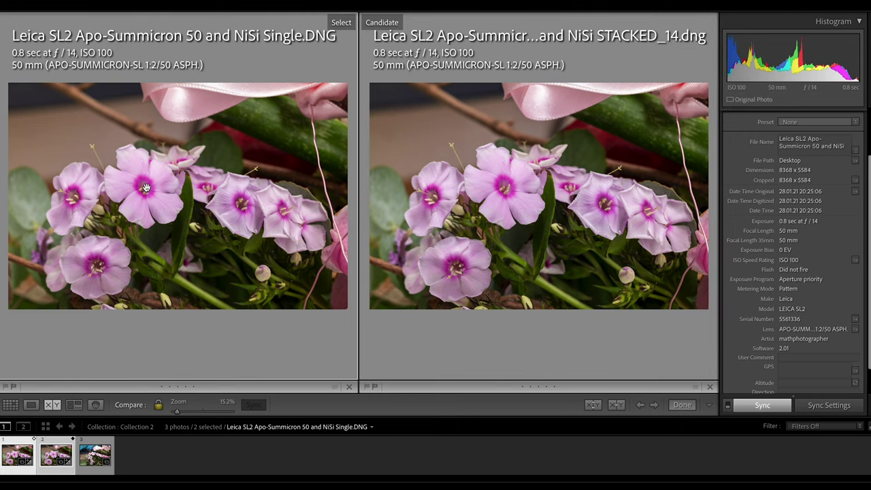
left_click(146, 189)
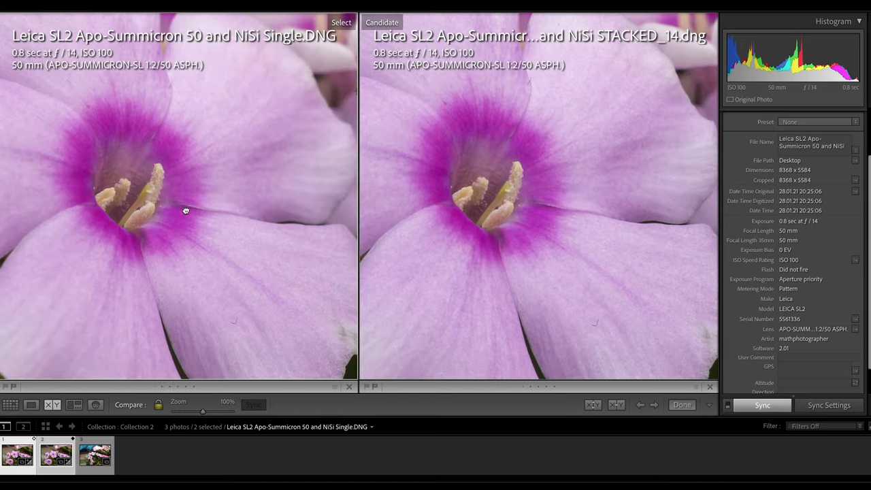
left_click_drag(146, 189, 189, 211)
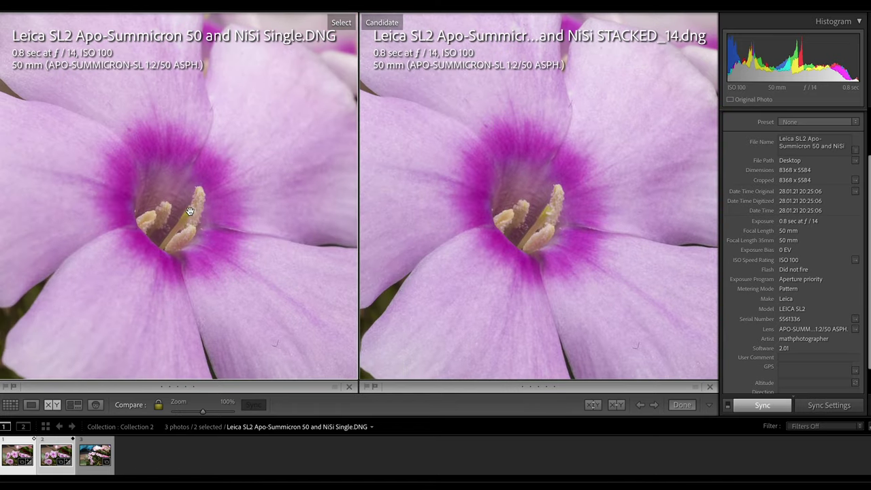
left_click(190, 211)
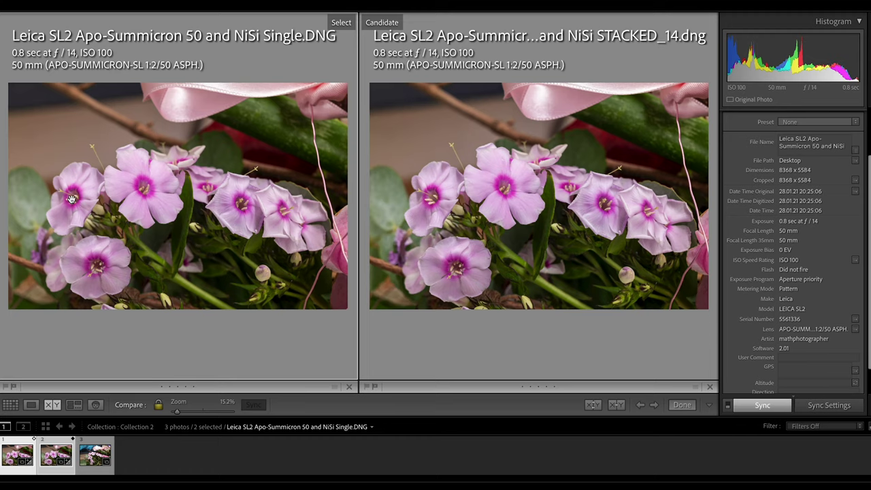
Compare the stamens of the leftmost pink flower at 100% in the single and stacked 50 mm photos
left_click(71, 198)
left_click_drag(68, 198, 156, 210)
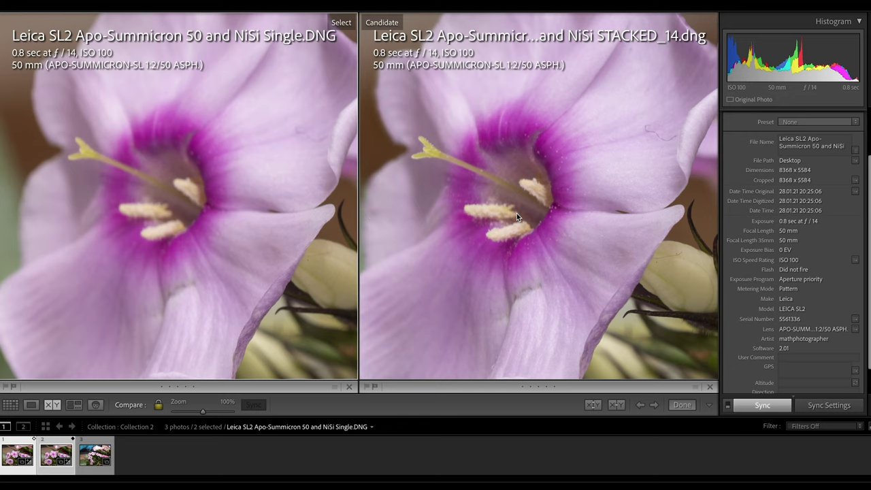
left_click(242, 229)
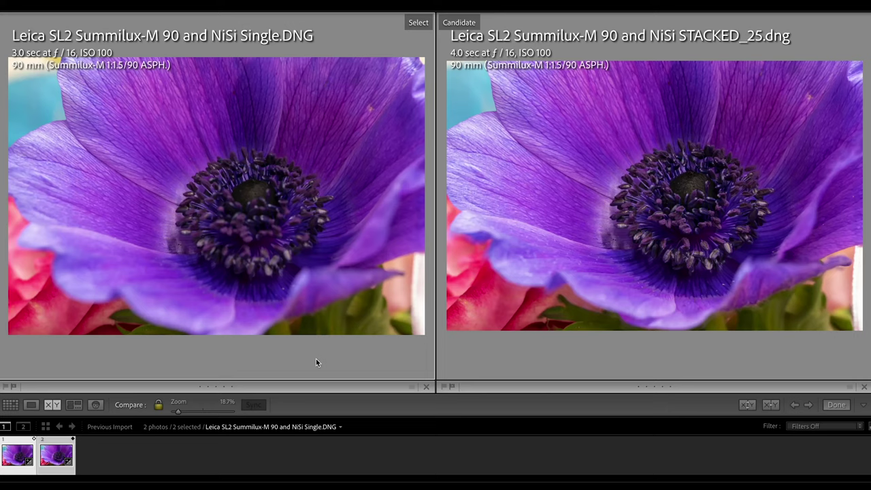
Compare the single and STACKED_25 purple anemone photos, first in full and at 100% on the rear stamen tip
left_click(544, 362)
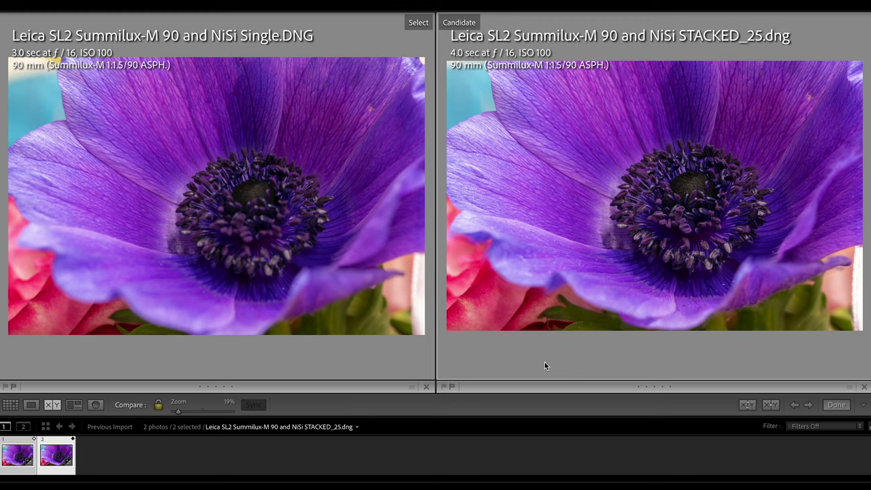
left_click(363, 358)
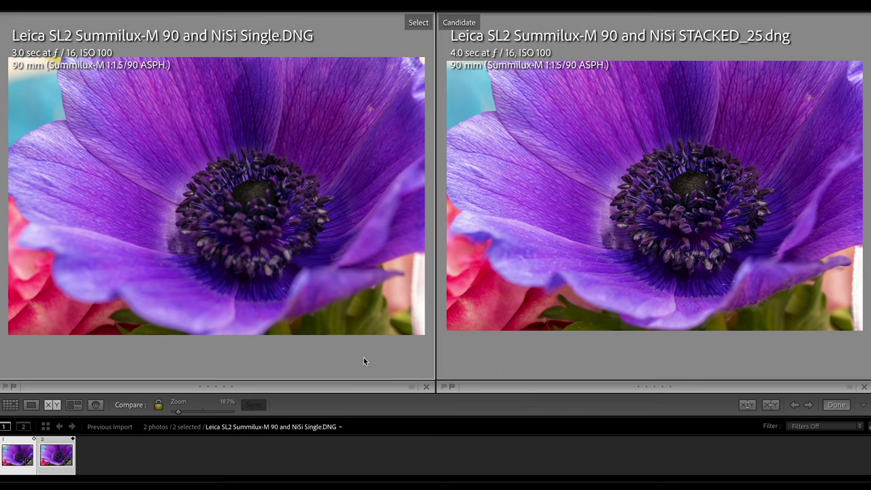
left_click(537, 360)
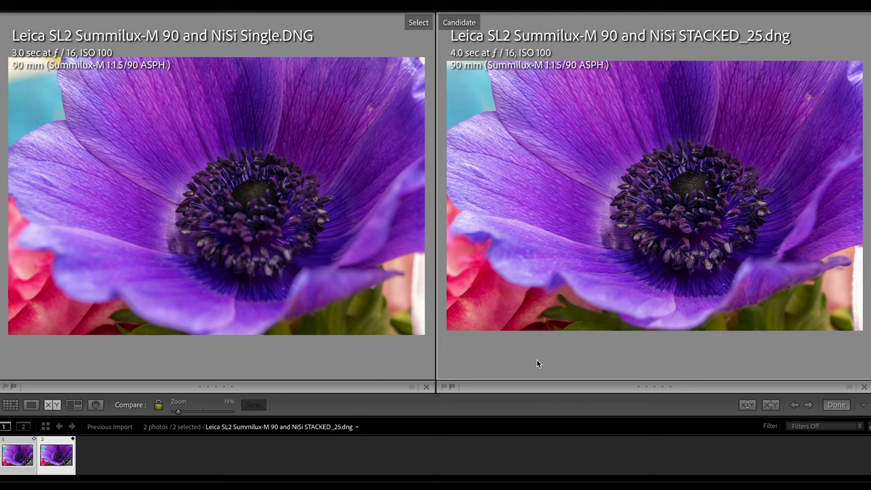
left_click(244, 156)
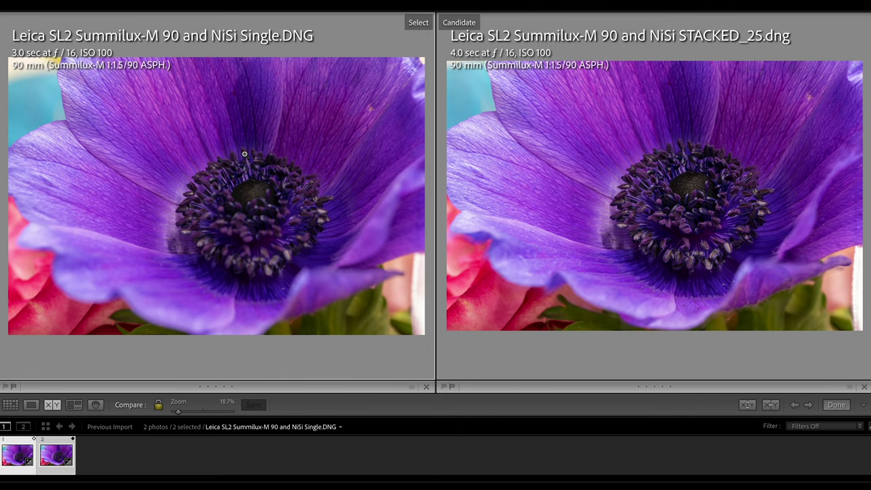
left_click(244, 152)
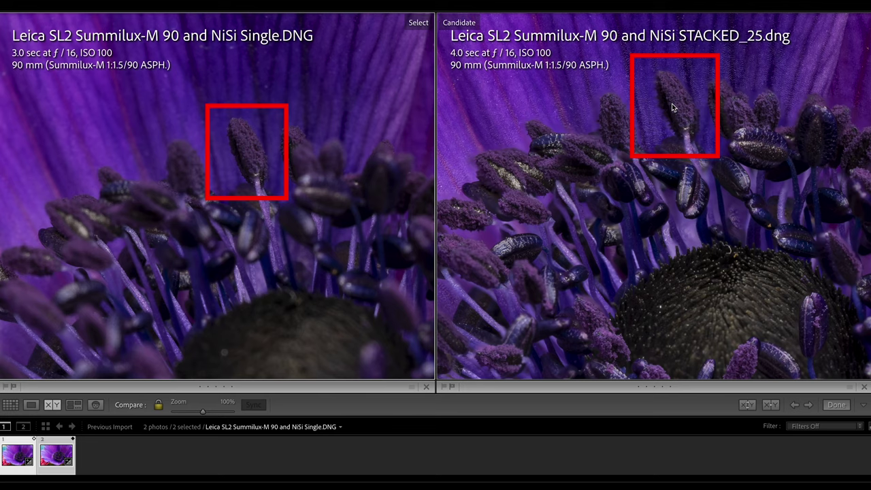
left_click(288, 224)
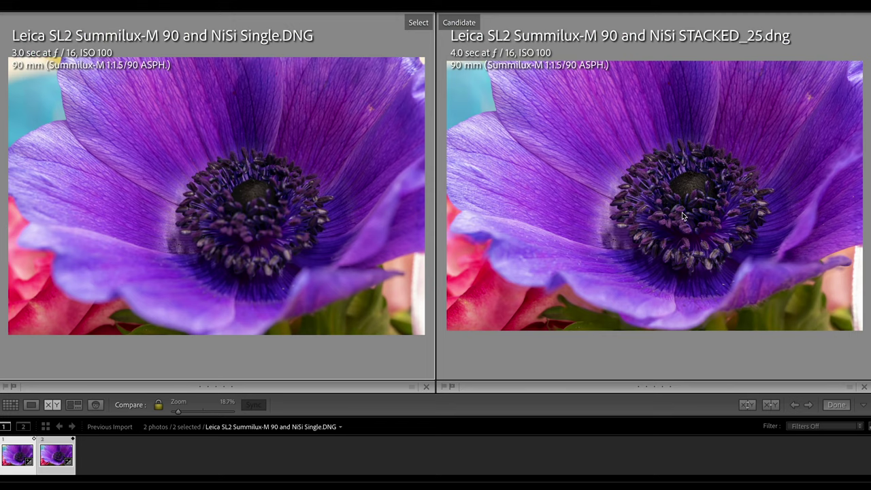
Examine the anemone's dark central cone and surrounding stamens at 100% in the single and stacked photos
left_click(279, 204)
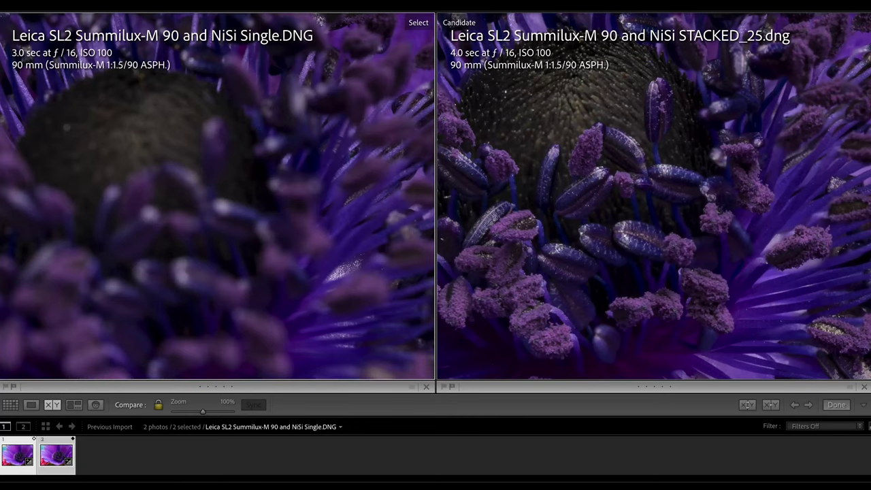
left_click_drag(269, 135, 314, 201)
left_click_drag(248, 139, 275, 225)
left_click_drag(293, 140, 288, 176)
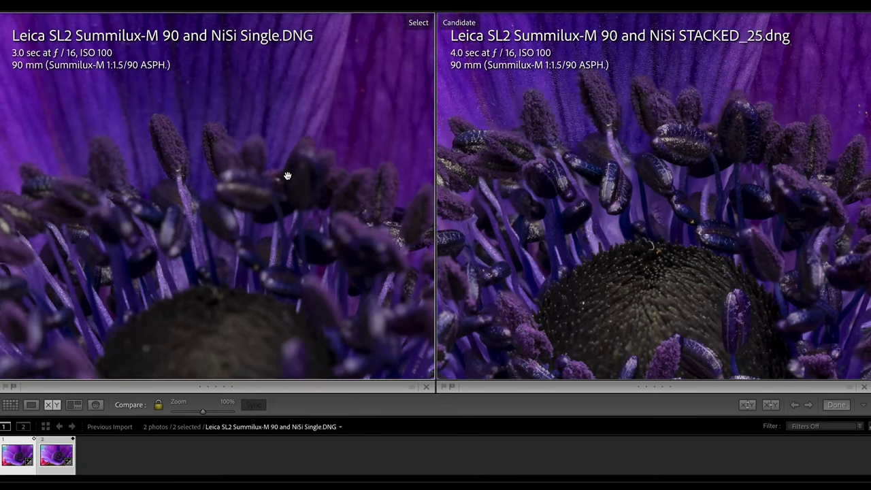
left_click(609, 305)
left_click_drag(609, 305, 624, 215)
left_click_drag(663, 282, 605, 229)
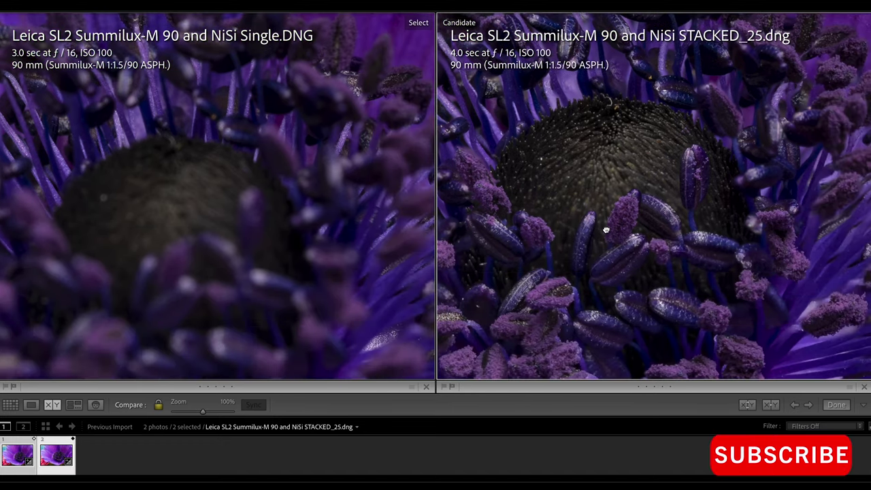
Inspect the anemone's rear and right-hand stamens and its cone at 100% for sharpness differences between both photos
left_click_drag(710, 200, 692, 264)
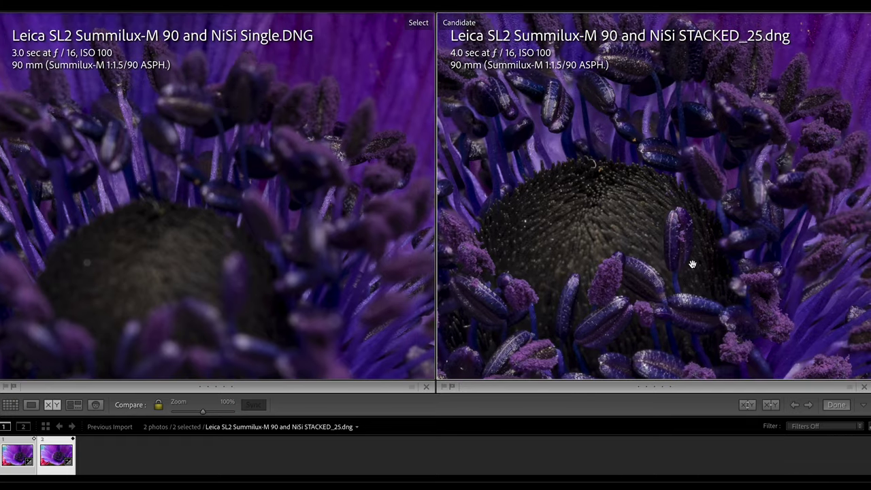
left_click_drag(693, 264, 739, 247)
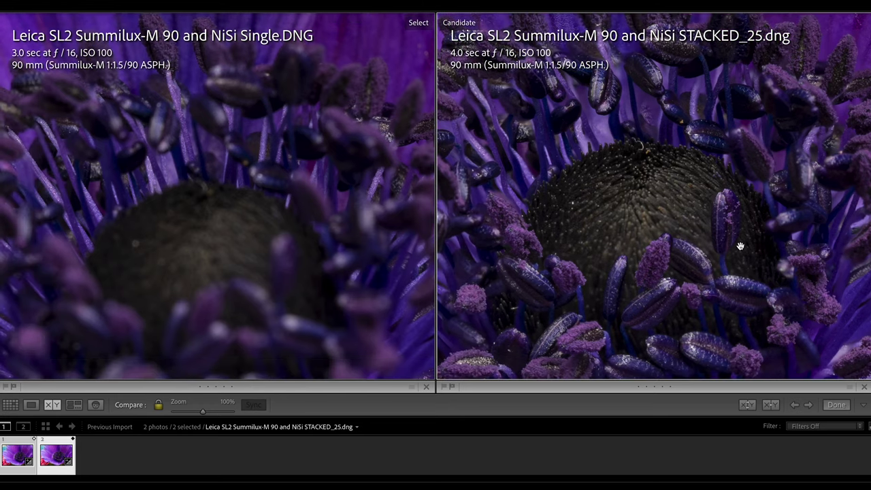
left_click_drag(696, 141, 691, 210)
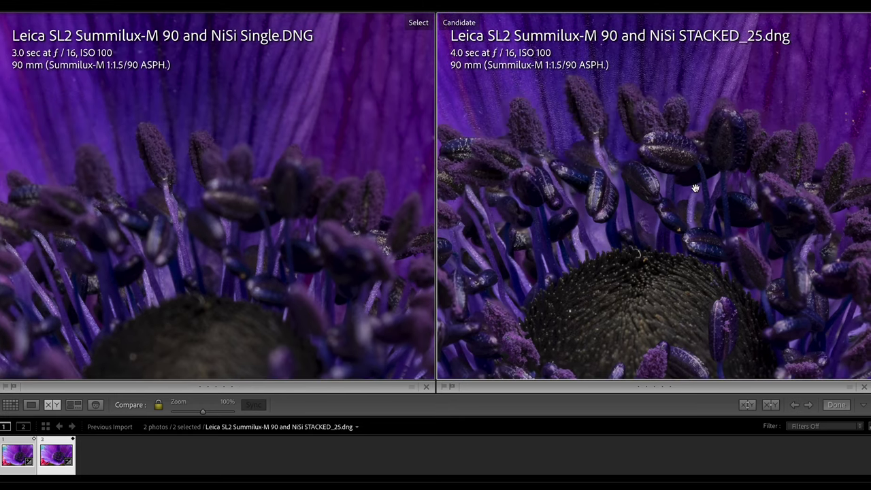
left_click_drag(756, 173, 622, 147)
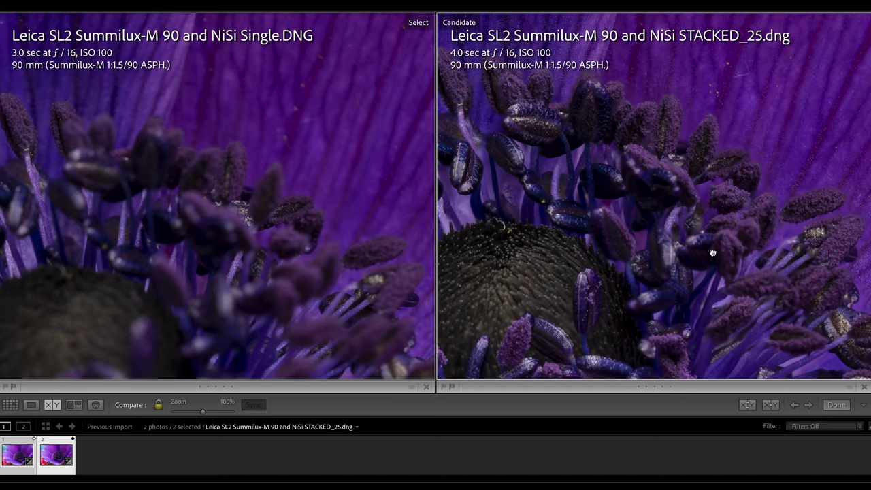
left_click_drag(717, 259, 688, 187)
left_click_drag(608, 202, 741, 197)
left_click_drag(645, 141, 696, 187)
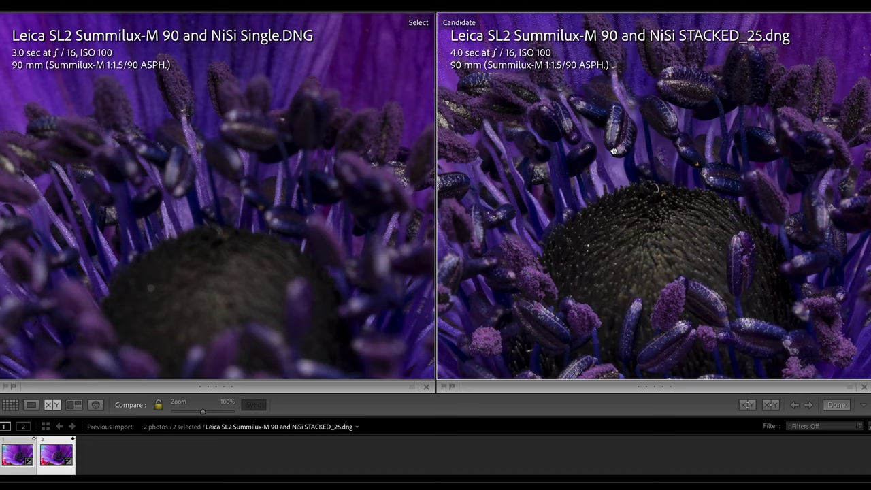
left_click_drag(614, 153, 624, 184)
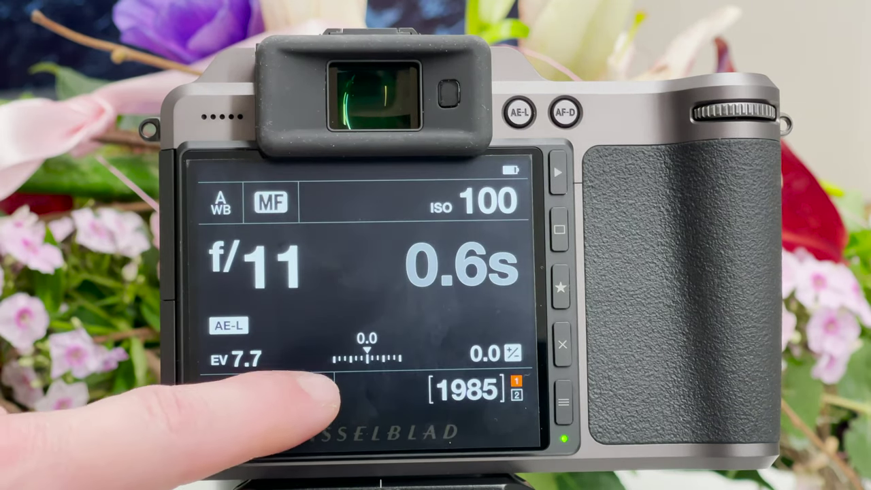
left_click(311, 389)
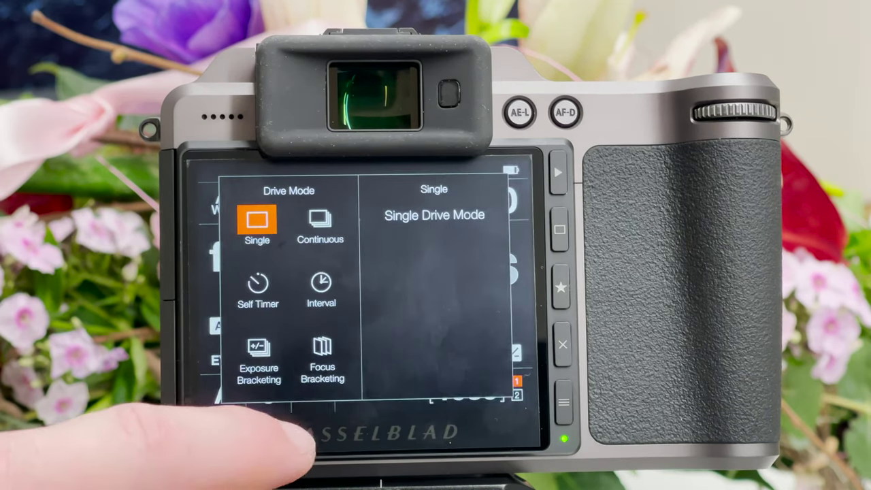
left_click(321, 346)
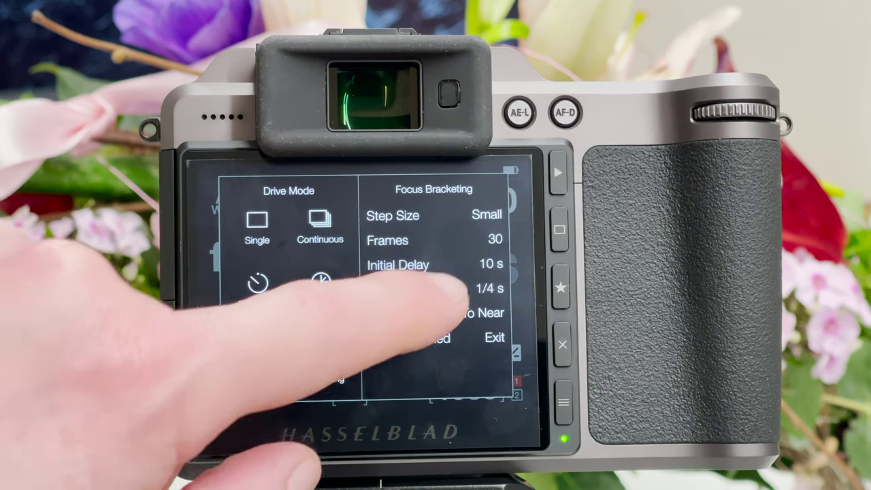
left_click(509, 233)
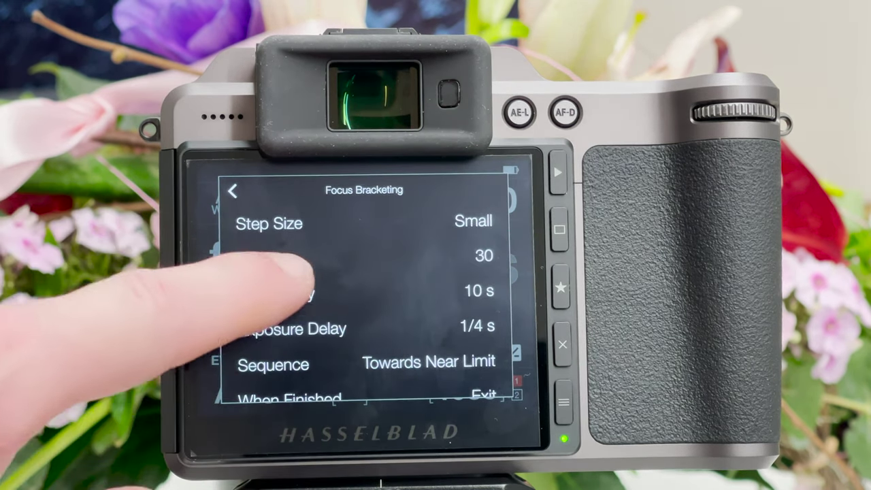
left_click(293, 258)
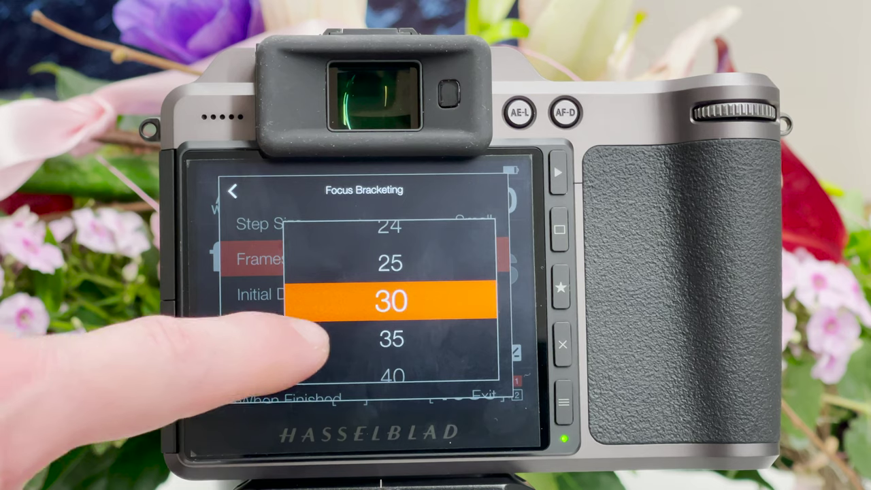
left_click_drag(311, 320, 351, 238)
left_click_drag(320, 311, 354, 370)
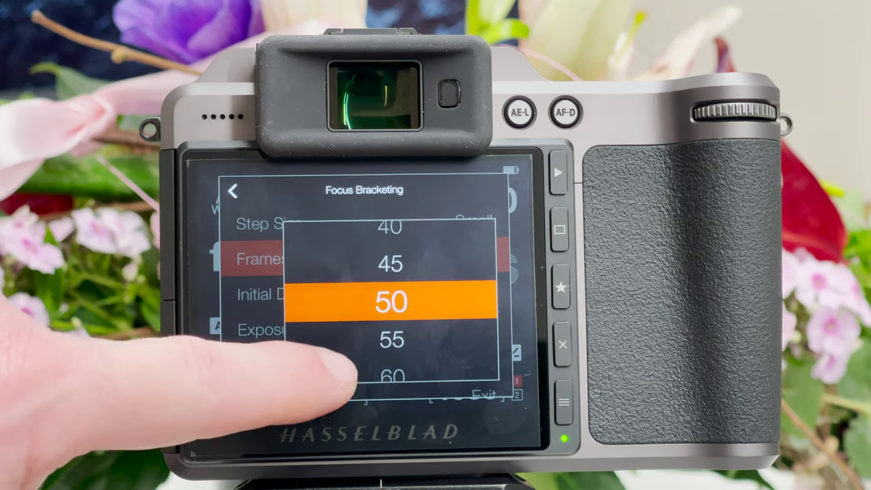
left_click(379, 302)
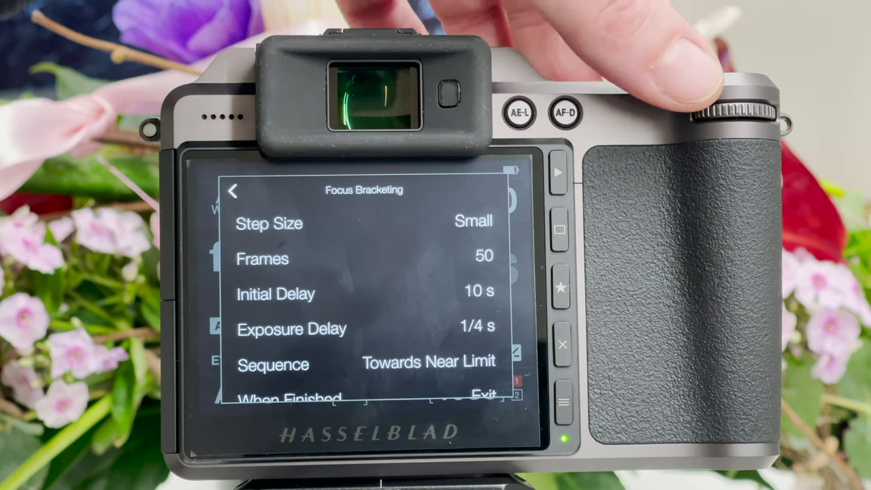
left_click(646, 109)
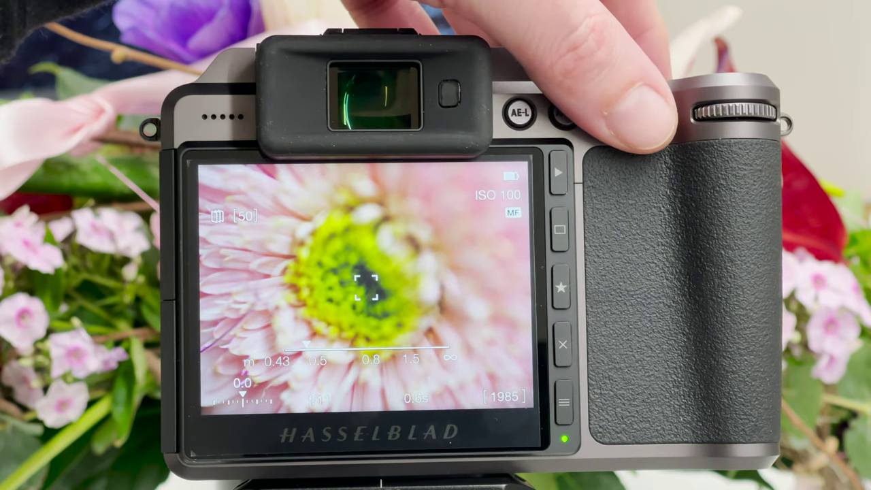
left_click(647, 109)
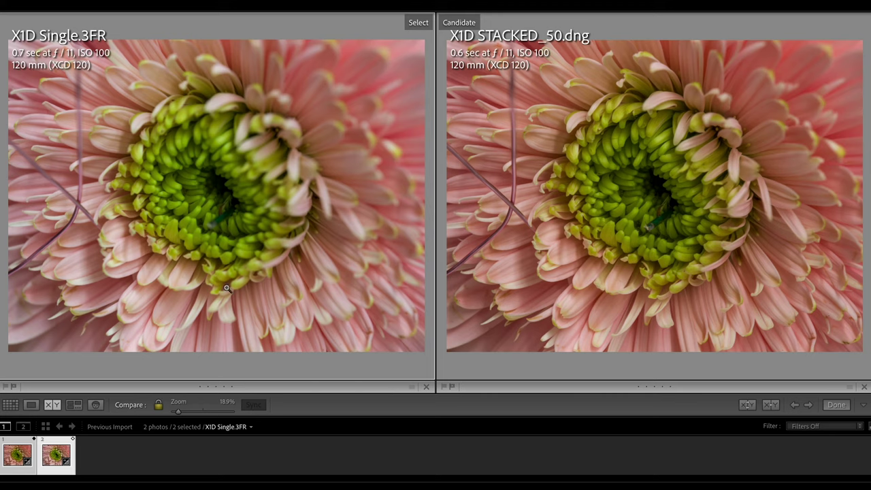
Compare the green inner florets around the chrysanthemum's centre at 100% in X1D Single.3FR and X1D STACKED_50.dng
left_click(164, 193)
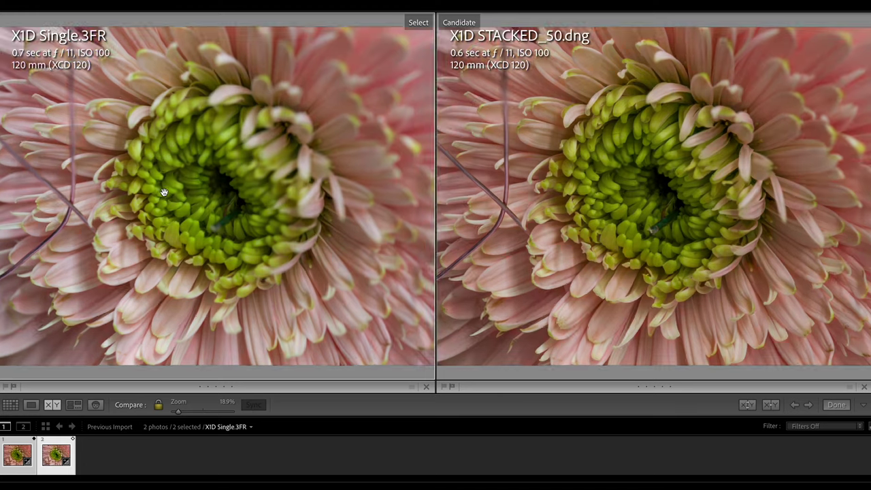
left_click_drag(279, 204, 228, 151)
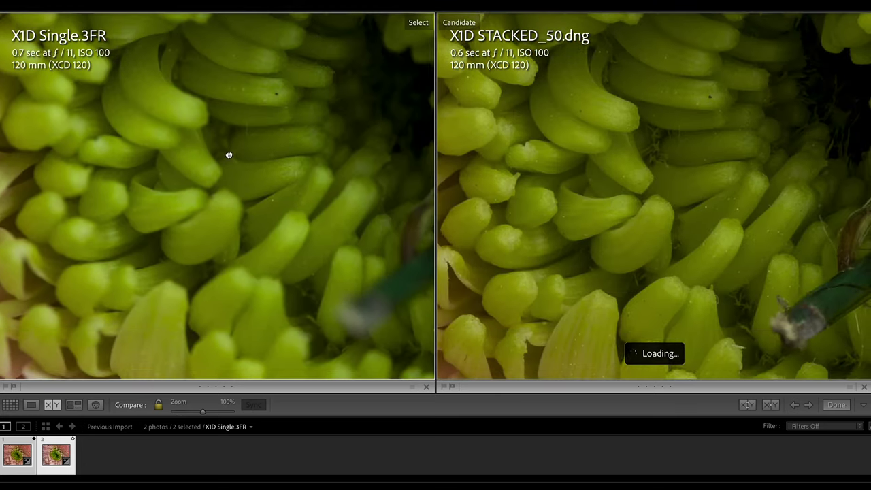
left_click_drag(304, 105, 234, 179)
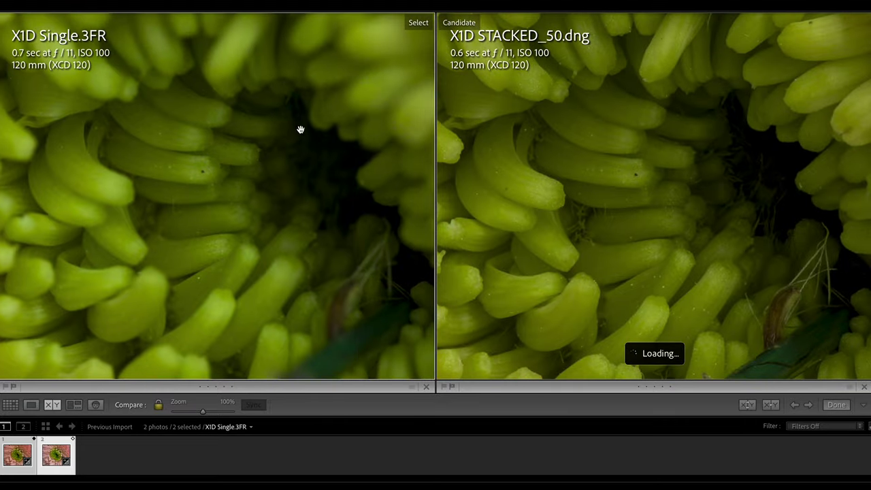
left_click_drag(301, 130, 287, 218)
left_click_drag(325, 107, 319, 221)
left_click_drag(330, 126, 307, 227)
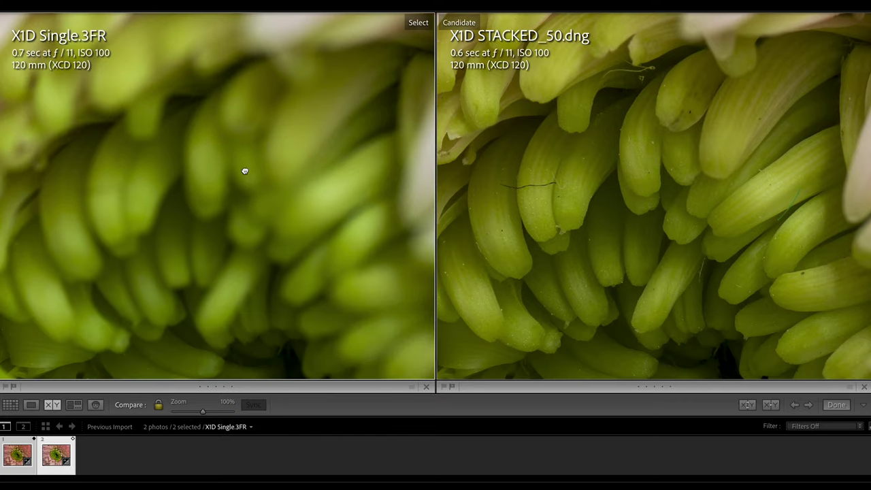
Examine the chrysanthemum's upper-left florets and the green stem in its dark centre at 100% in both X1D photos
left_click_drag(243, 169, 330, 157)
left_click_drag(155, 172, 268, 164)
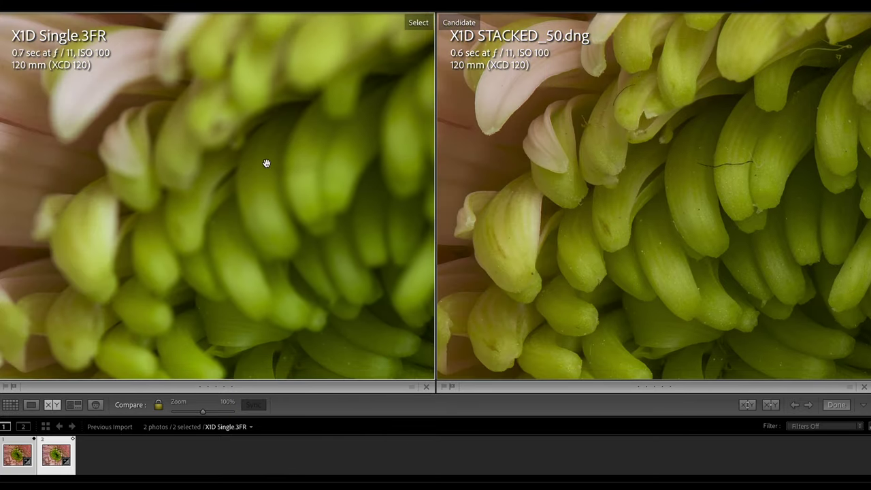
left_click_drag(198, 185, 217, 282)
left_click(217, 269)
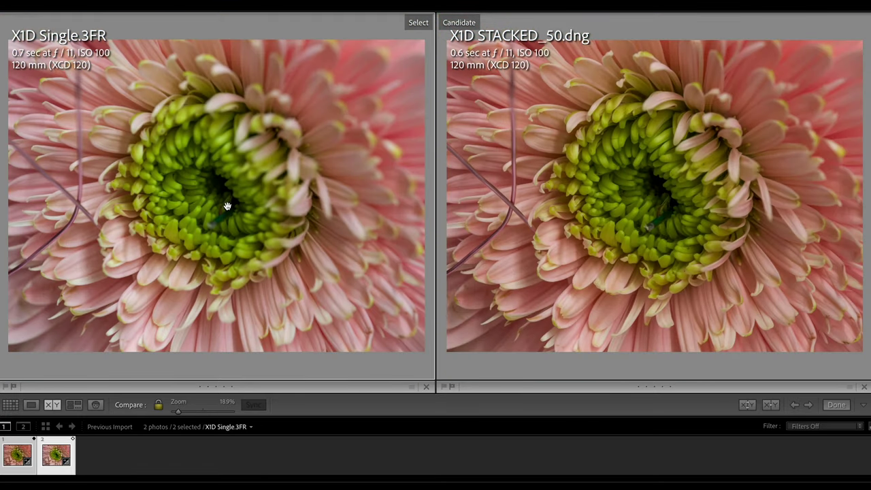
left_click(227, 206)
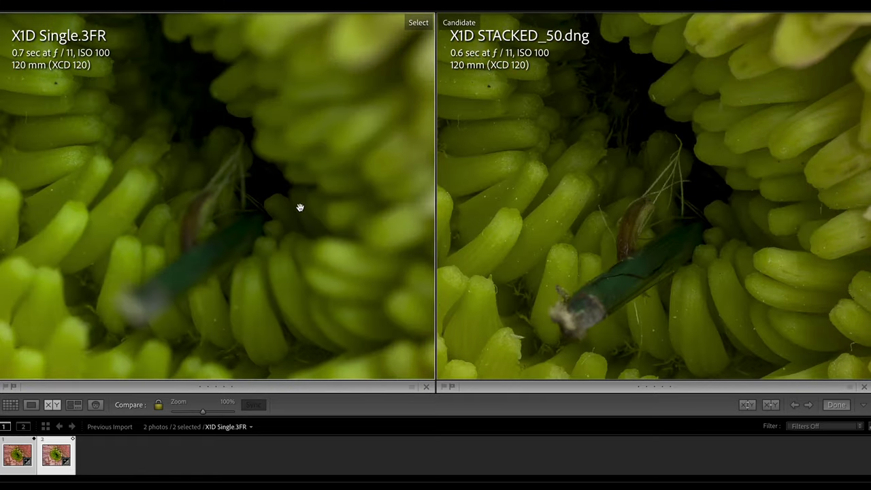